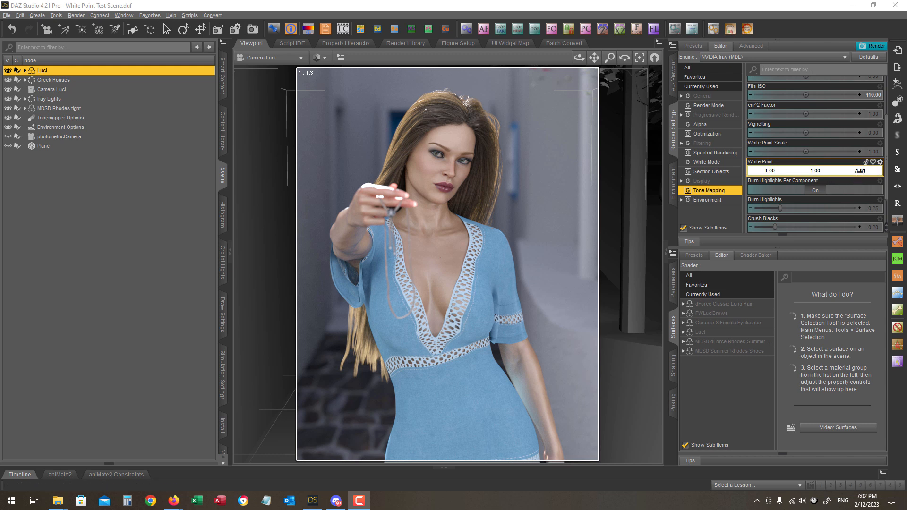
# - Switch to Firefox to examine the overlapping RGB color circles, and return to DAZ Studio
pyautogui.moveTo(175, 504)
pyautogui.click(250, 440)
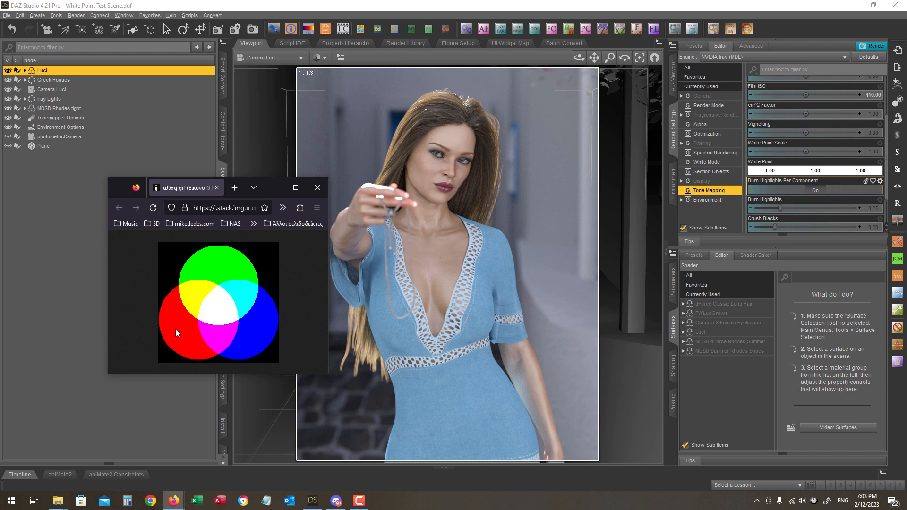
pyautogui.click(273, 189)
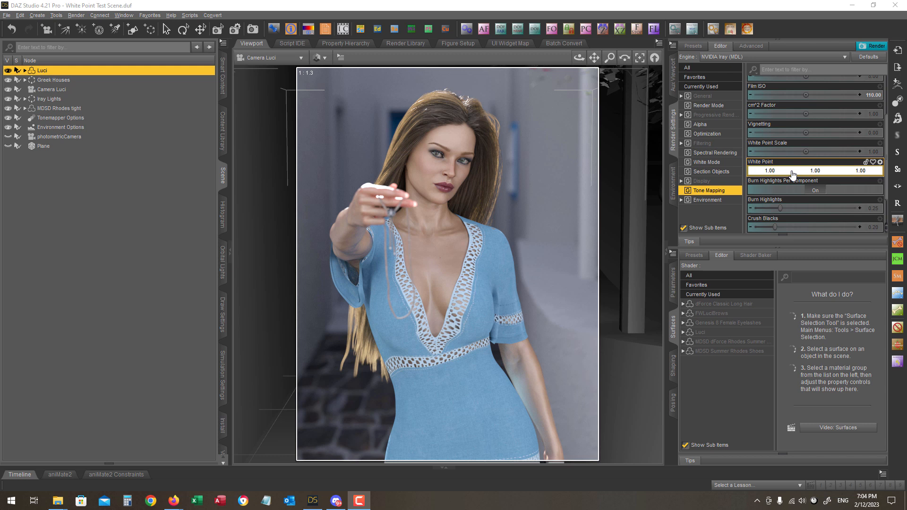
# - Sample the blue dress in the rendered viewport as the Tone Mapping White Point color
pyautogui.press('shift')
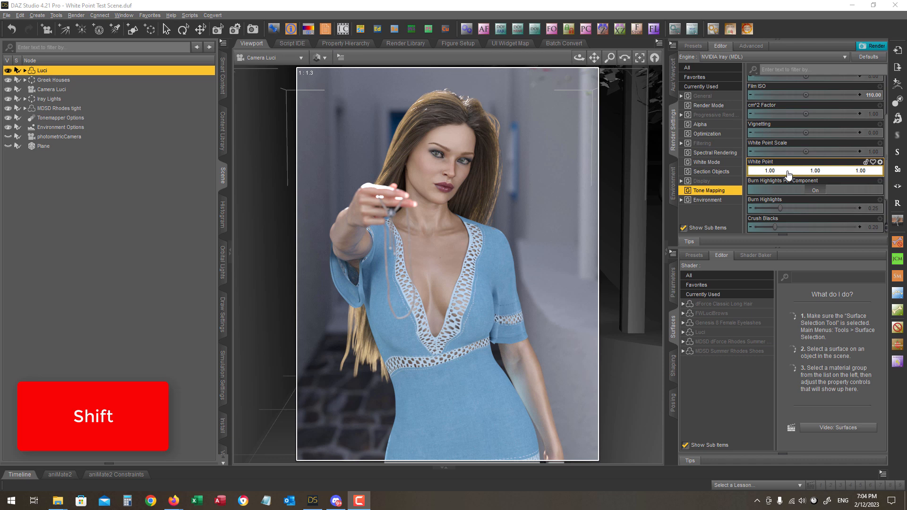
pyautogui.keyDown('shift'); pyautogui.moveTo(794, 173); pyautogui.dragTo(794, 170); pyautogui.keyUp('shift')
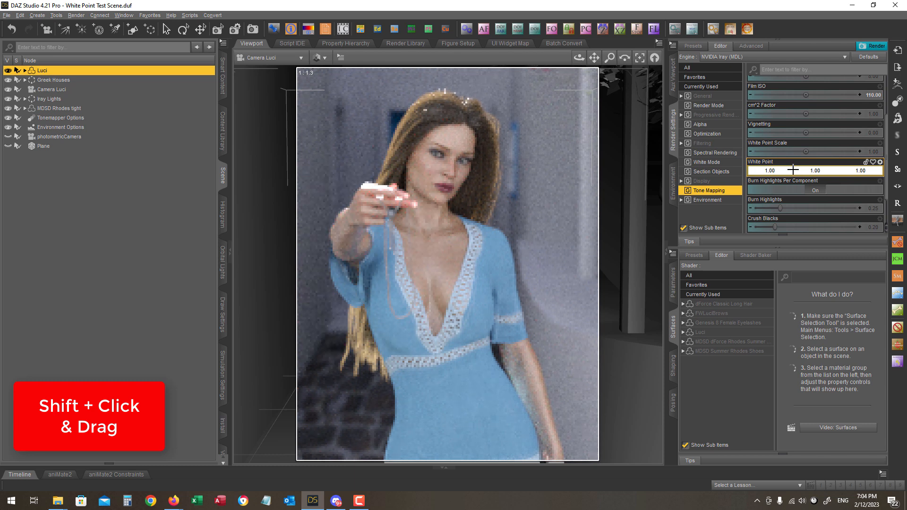
pyautogui.keyDown('shift'); pyautogui.moveTo(630, 234); pyautogui.dragTo(502, 275); pyautogui.keyUp('shift')
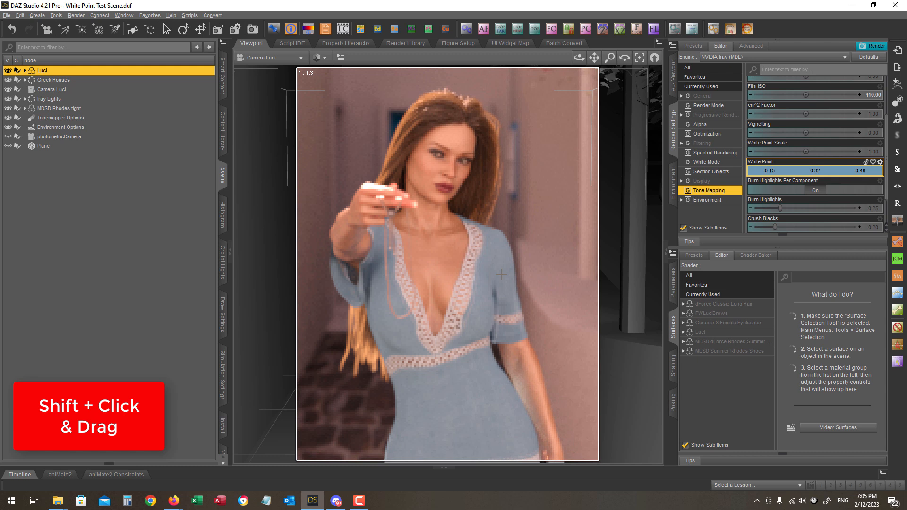
pyautogui.moveTo(502, 275)
pyautogui.keyDown('shift'); pyautogui.mouseDown()
pyautogui.moveTo(513, 300)
pyautogui.moveTo(564, 347)
pyautogui.moveTo(577, 333)
pyautogui.moveTo(561, 310)
pyautogui.moveTo(516, 275)
pyautogui.moveTo(511, 282)
pyautogui.mouseUp(); pyautogui.keyUp('shift')
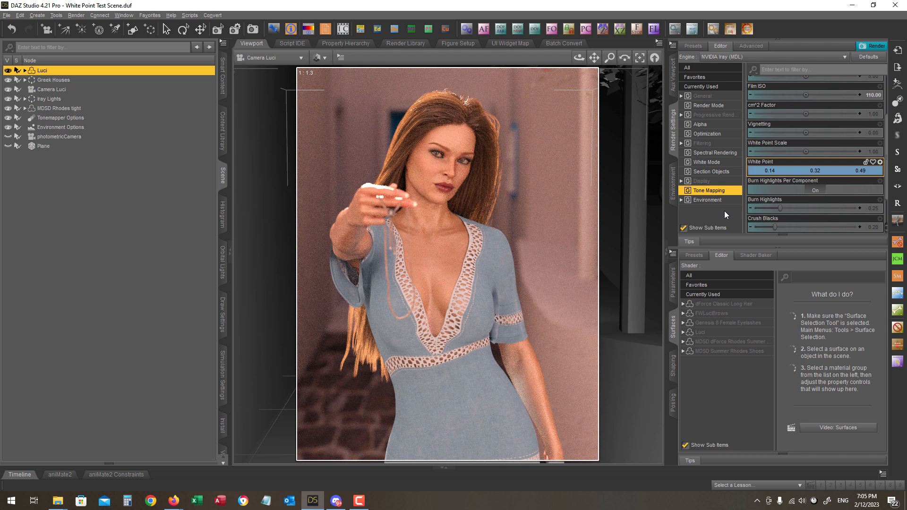
# - Select the Plane in the scene and reset the Tone Mapping White Point to white (1.00, 1.00, 1.00)
pyautogui.click(42, 147)
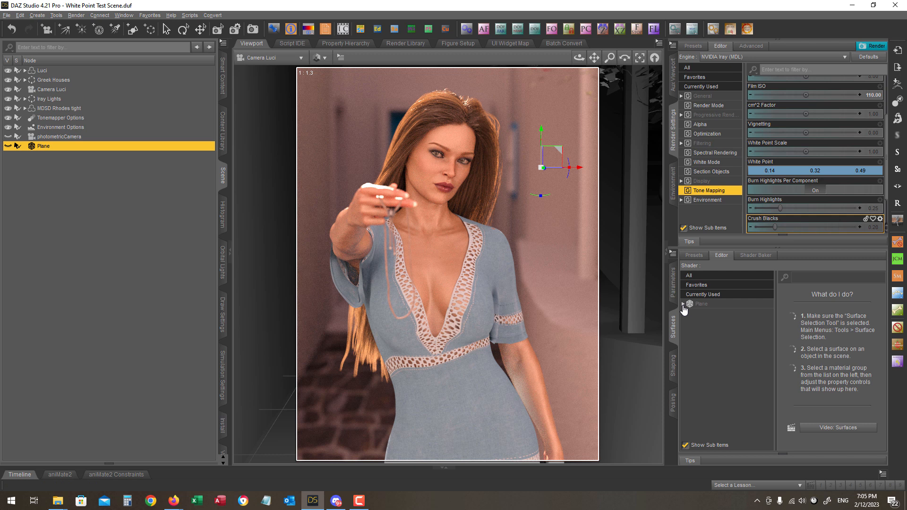
pyautogui.click(785, 171)
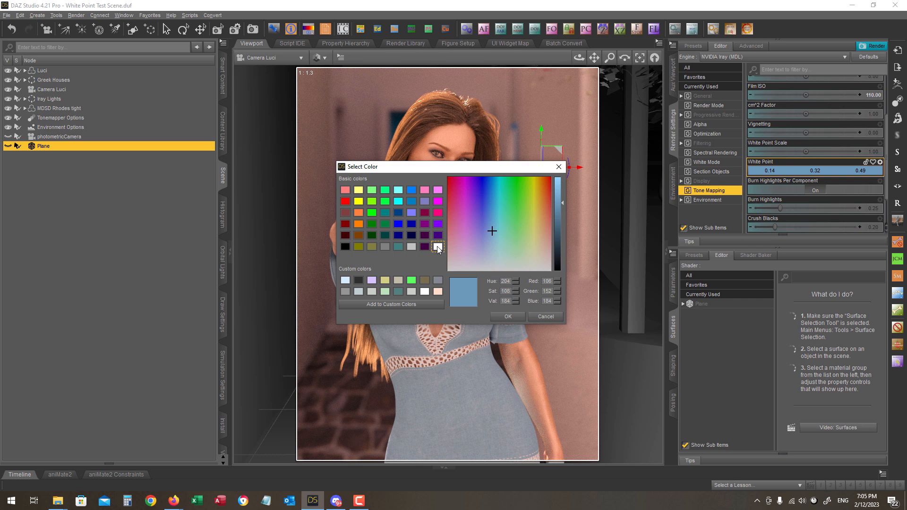
pyautogui.click(437, 247)
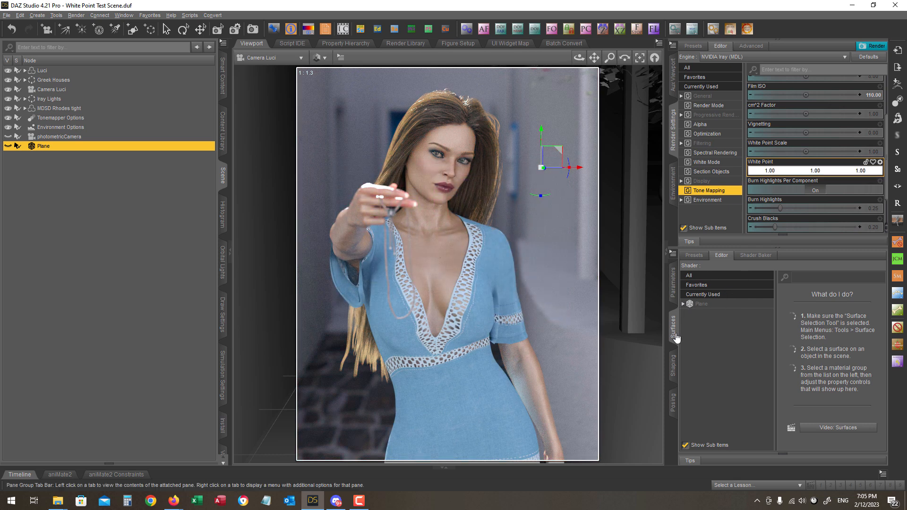
# - Sample the grey wall beside the figure's lowered arm as the Base Color of the Plane's Default surface
pyautogui.click(683, 304)
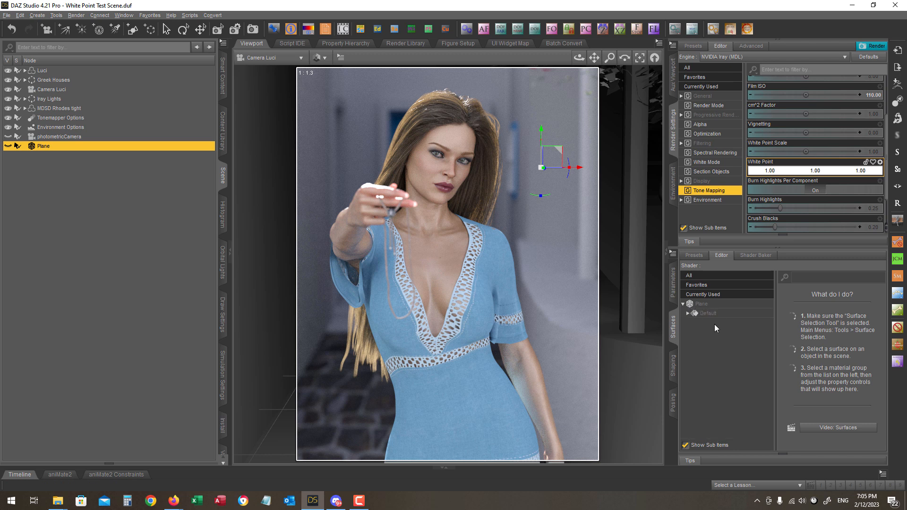
pyautogui.click(709, 313)
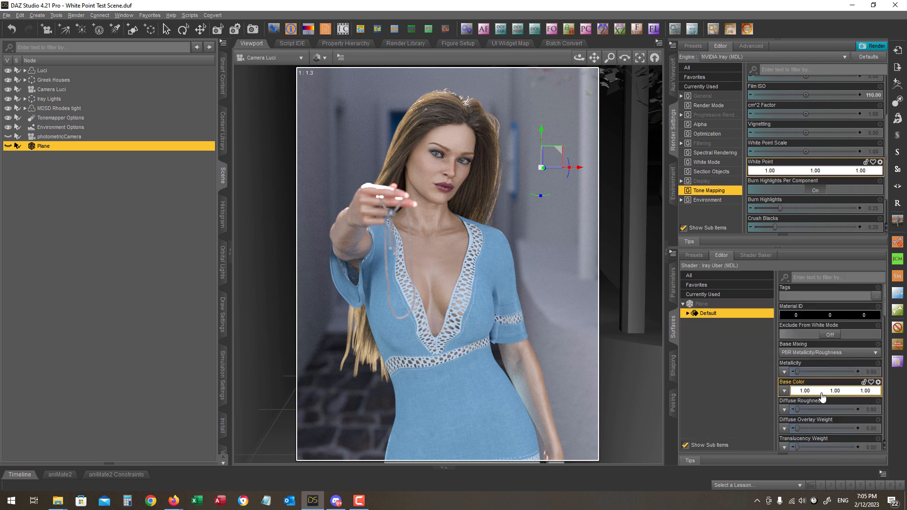
pyautogui.keyDown('shift'); pyautogui.moveTo(821, 391); pyautogui.dragTo(708, 370); pyautogui.keyUp('shift')
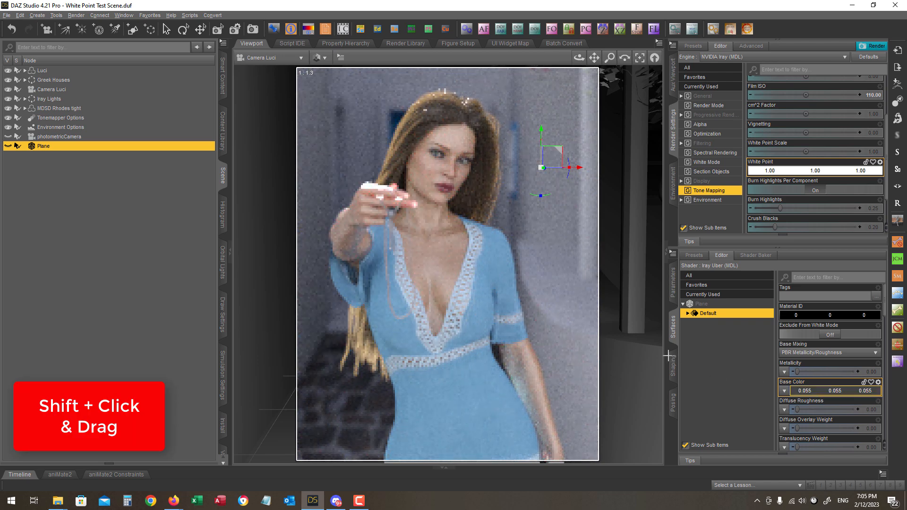
pyautogui.keyDown('shift'); pyautogui.moveTo(558, 358); pyautogui.dragTo(559, 352); pyautogui.keyUp('shift')
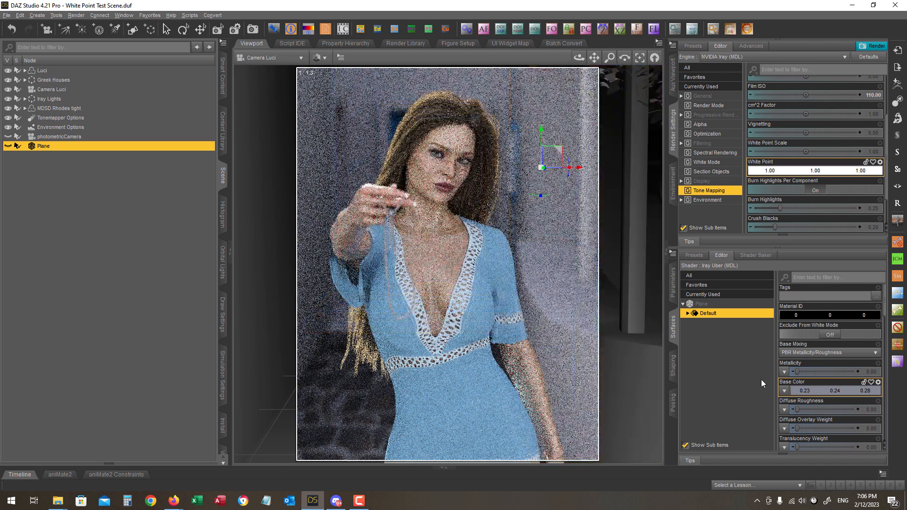
# - Store the Plane's sampled Base Color (132, 134, 144) in the last custom color slot of the first row
pyautogui.click(823, 393)
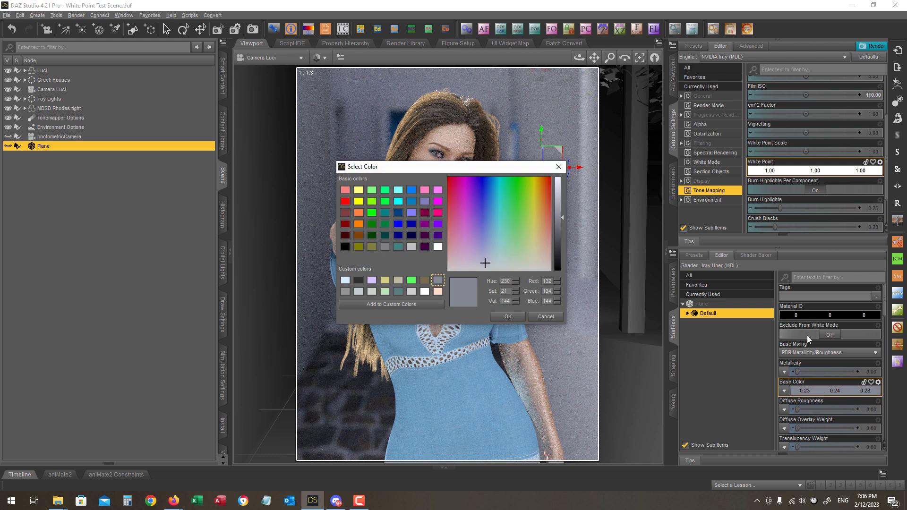
pyautogui.moveTo(464, 291); pyautogui.dragTo(439, 282)
pyautogui.click(512, 318)
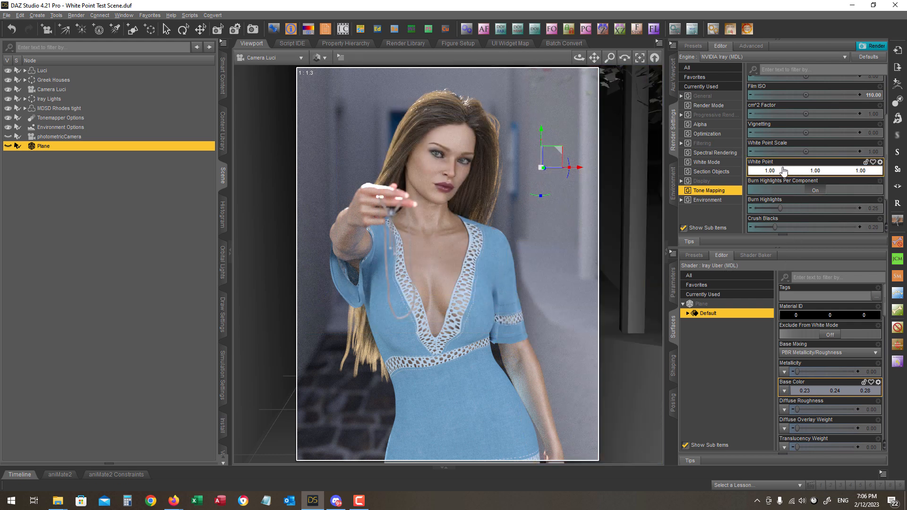
# - Apply the stored custom grey (132, 134, 144) to the Tone Mapping White Point
pyautogui.click(800, 173)
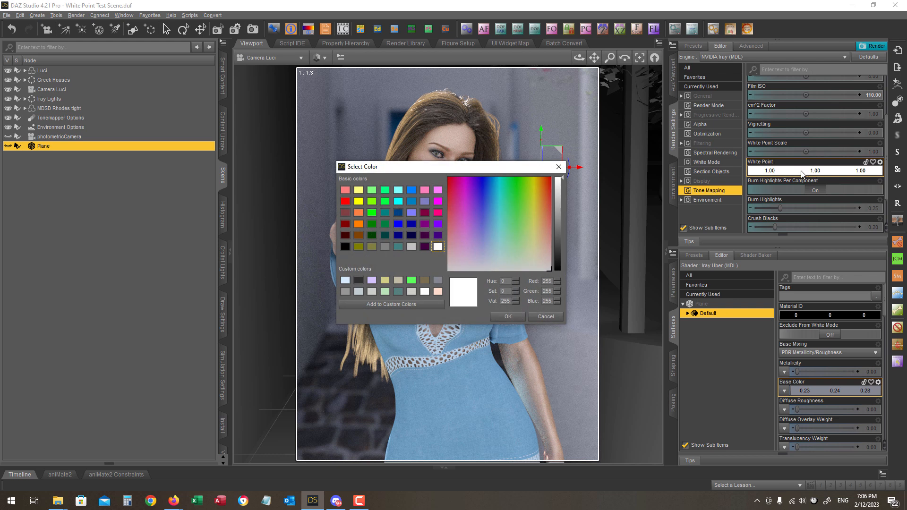
pyautogui.click(437, 281)
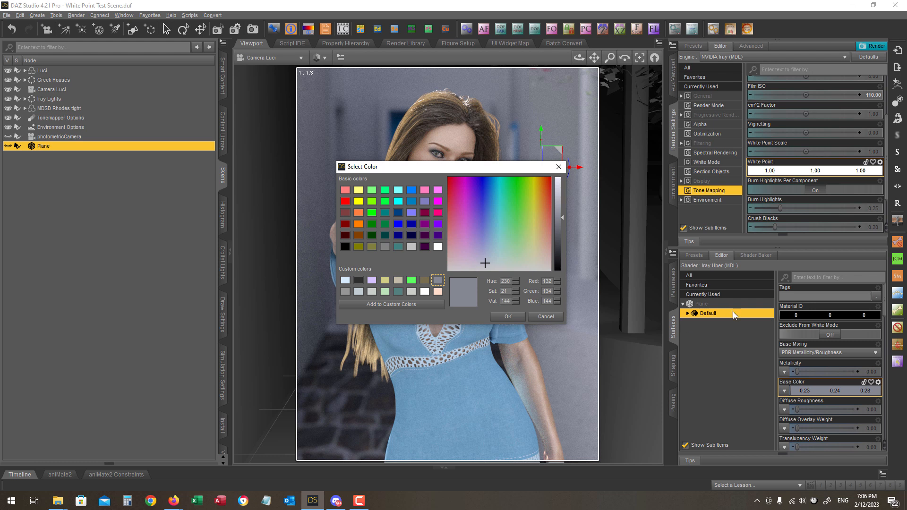
pyautogui.click(509, 317)
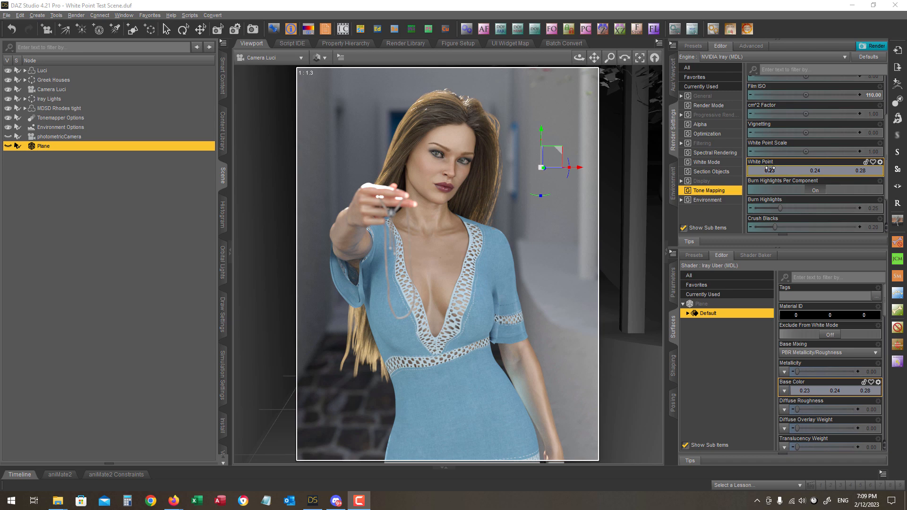
# - Try White Point red values of 0.27 and 0.19, undoing each change
pyautogui.moveTo(770, 172); pyautogui.dragTo(775, 172)
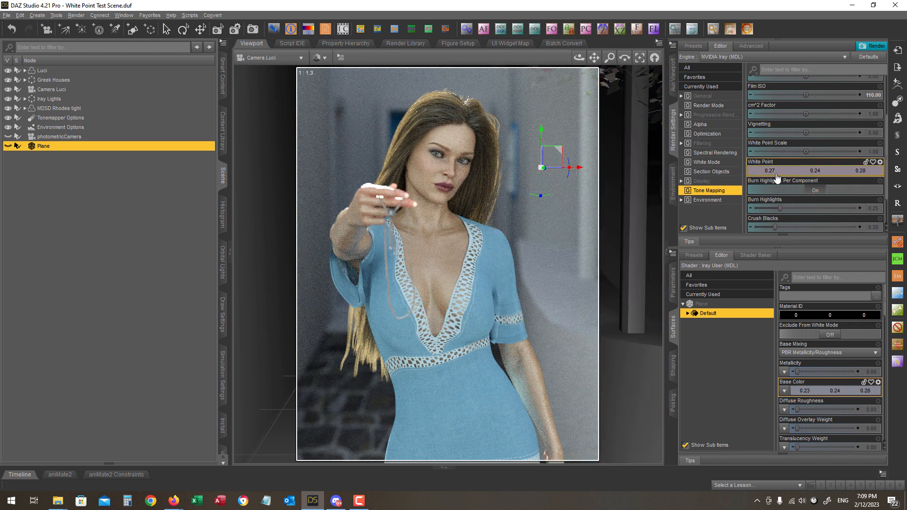
pyautogui.hotkey('ctrl', 'z')
pyautogui.moveTo(770, 172); pyautogui.dragTo(744, 171)
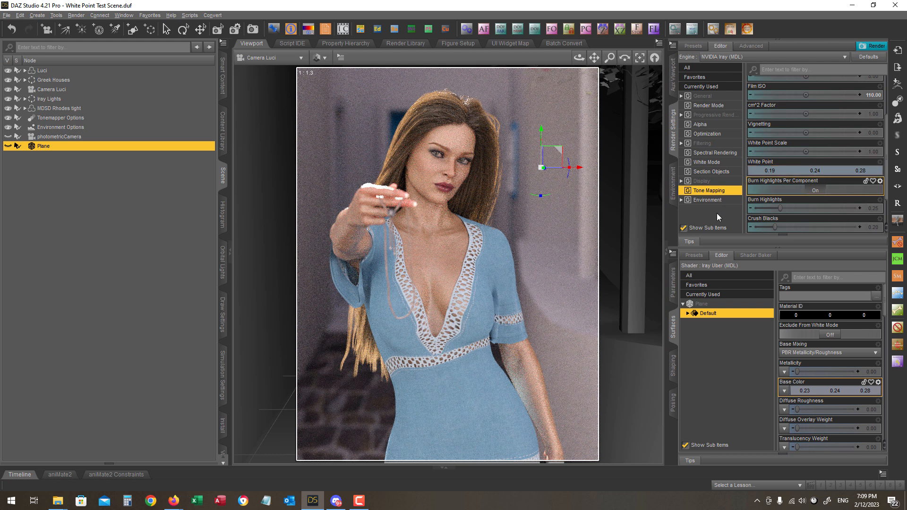
pyautogui.hotkey('ctrl', 'z')
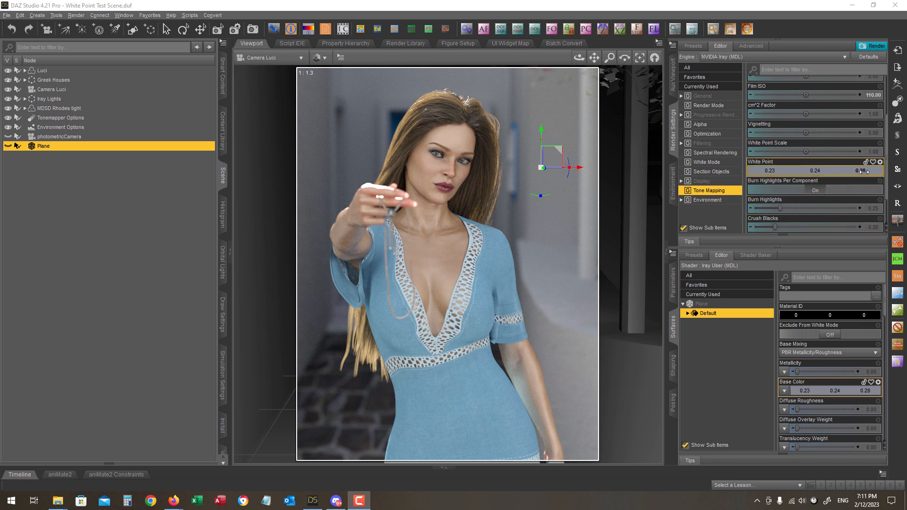
# - Set the White Point's blue component to 0.34 and its red component to 0.20
pyautogui.moveTo(863, 172); pyautogui.dragTo(870, 172)
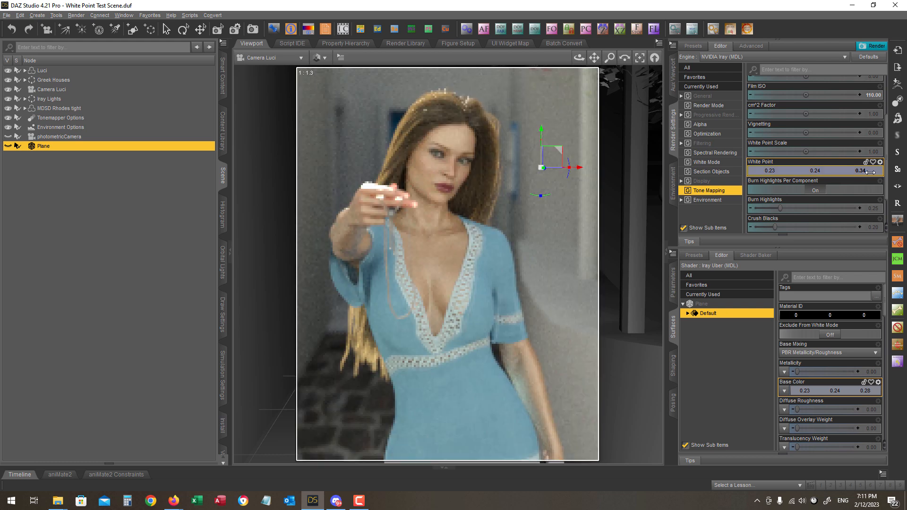
pyautogui.moveTo(870, 173); pyautogui.dragTo(871, 172)
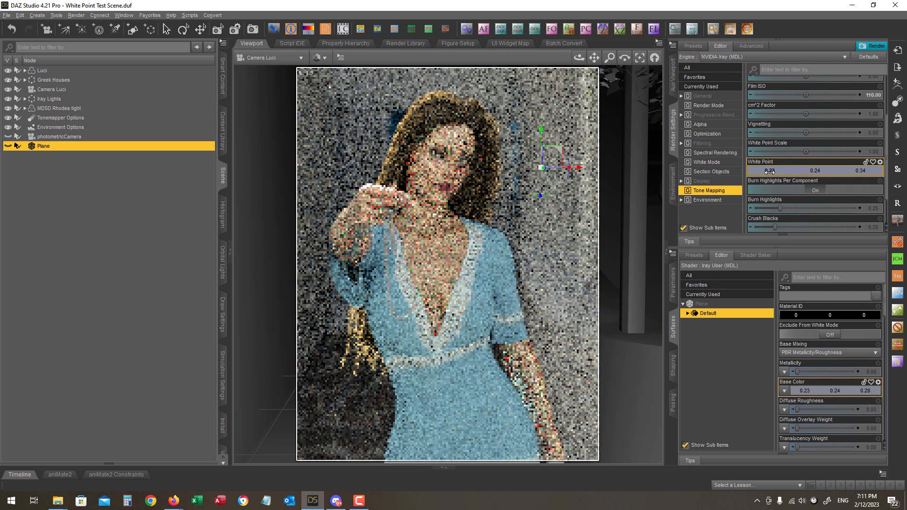
pyautogui.moveTo(770, 172); pyautogui.dragTo(766, 171)
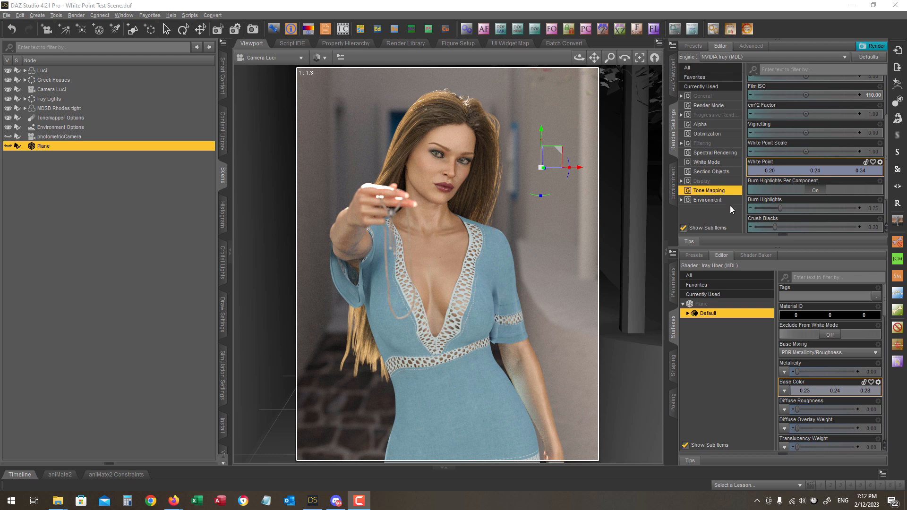
# - Reapply the stored custom grey to the White Point and set its blue component to 0.23
pyautogui.click(795, 170)
pyautogui.click(439, 282)
pyautogui.click(521, 317)
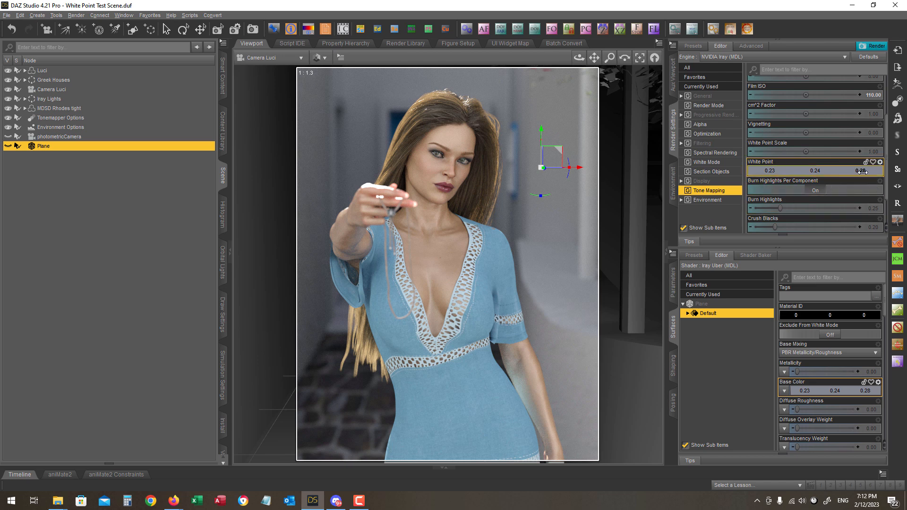
pyautogui.moveTo(863, 171); pyautogui.dragTo(856, 172)
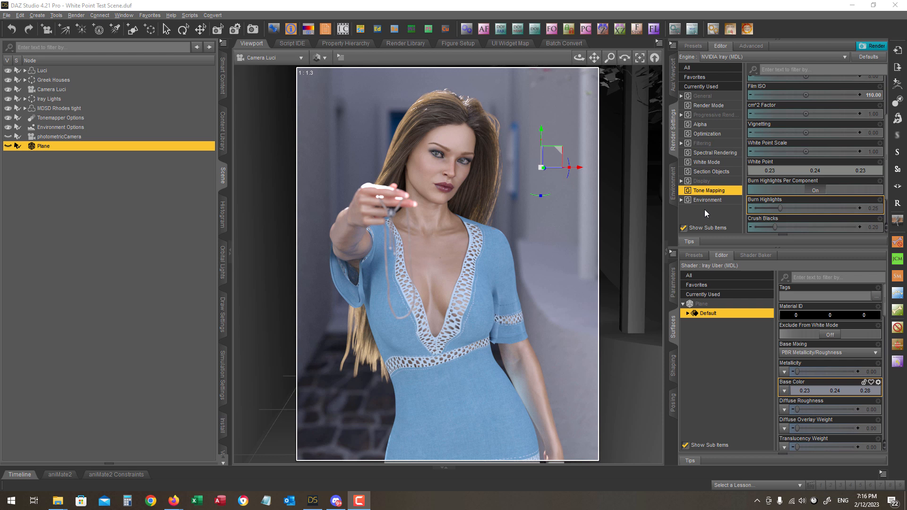
# - Run the Select White Point script, set middle grey, and apply a color of 137, 140, 150 sampled from the wall beside the lowered arm
pyautogui.click(692, 30)
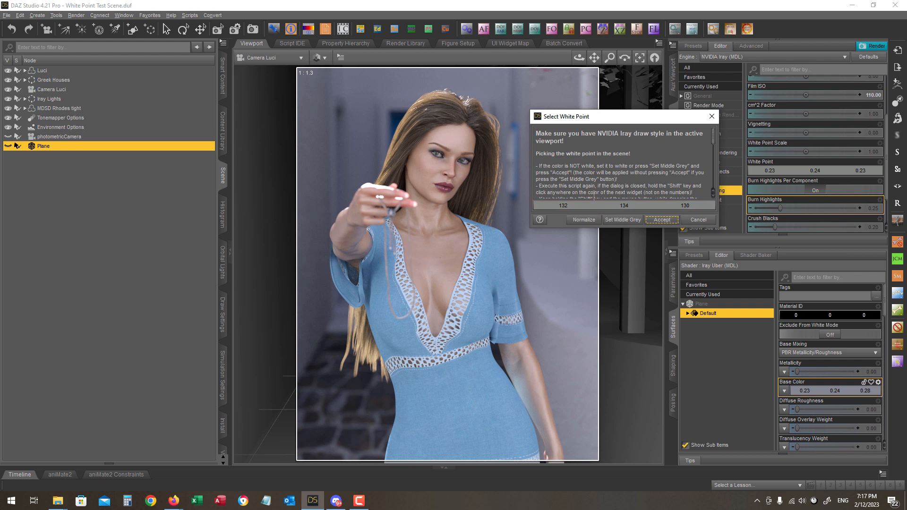
pyautogui.click(622, 220)
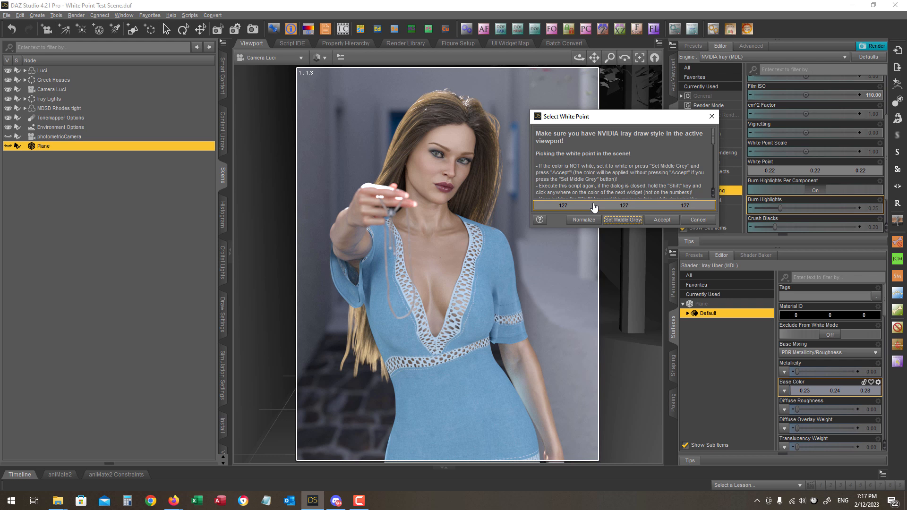
pyautogui.keyDown('shift'); pyautogui.moveTo(593, 205); pyautogui.dragTo(562, 364); pyautogui.keyUp('shift')
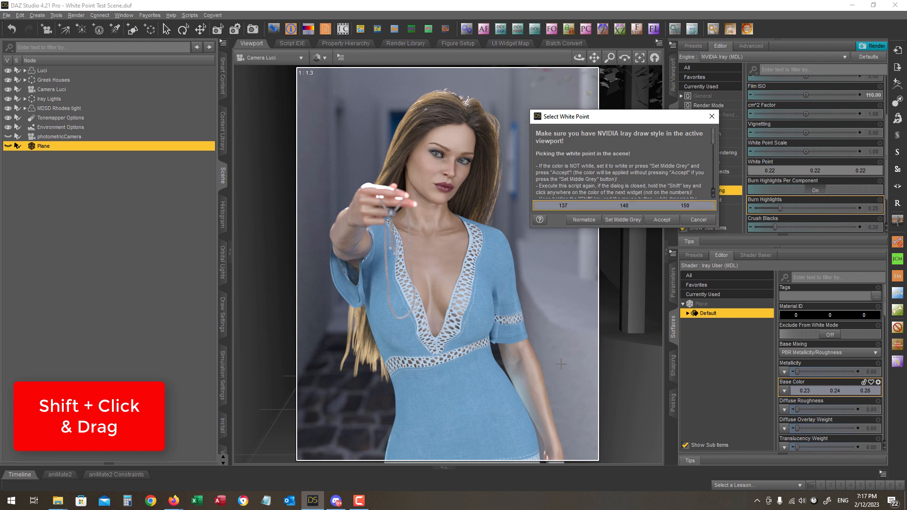
pyautogui.keyDown('shift'); pyautogui.moveTo(562, 364); pyautogui.dragTo(562, 366); pyautogui.keyUp('shift')
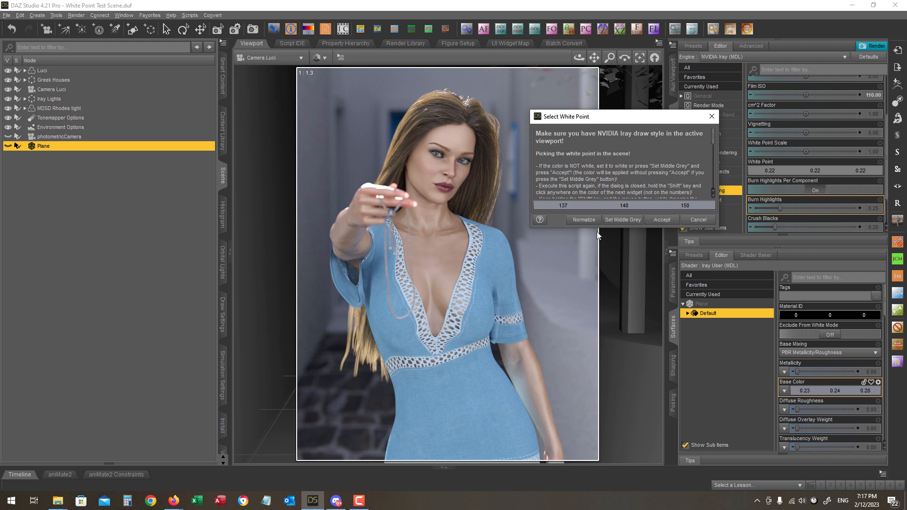
pyautogui.click(662, 220)
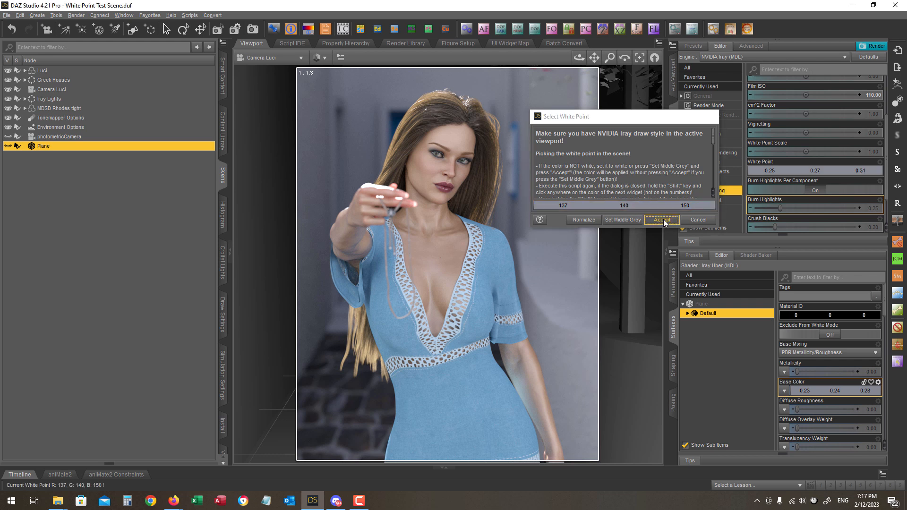